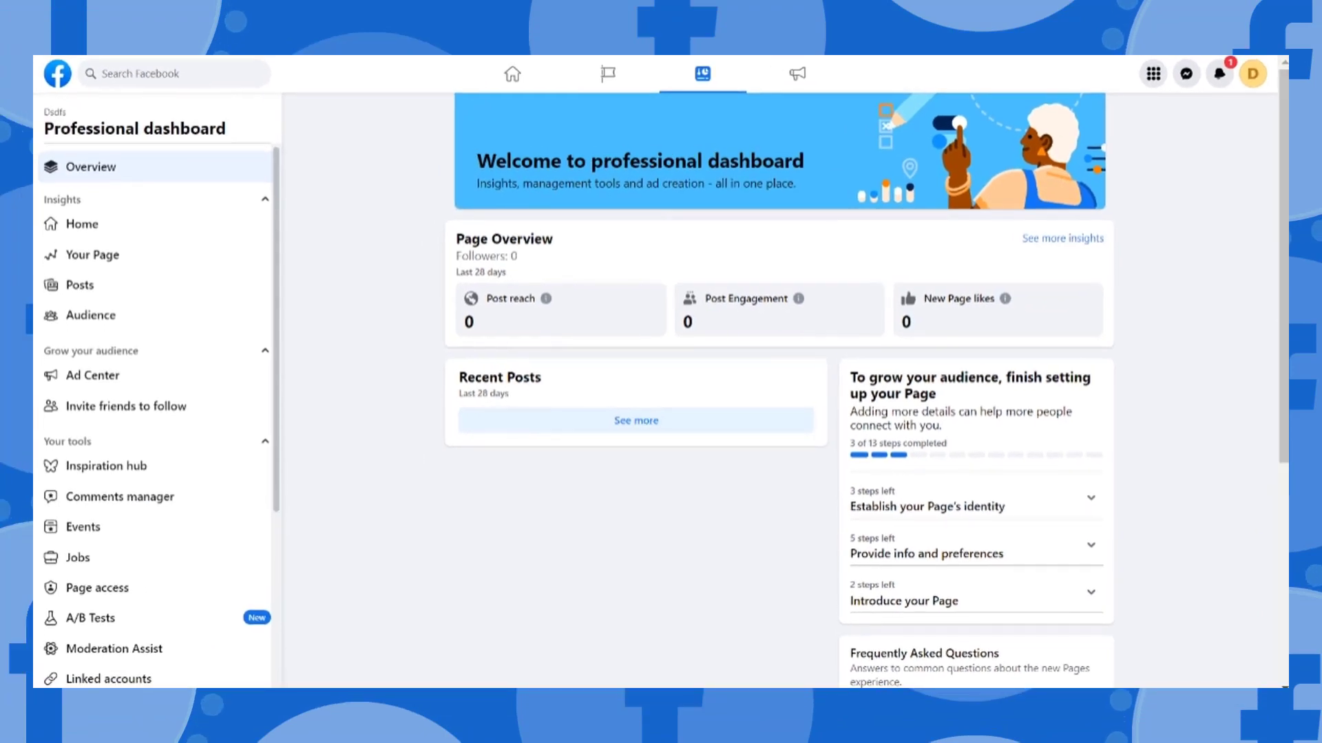
Open the Moderation Assist tool from the Page dashboard sidebar.
{"action": "scroll", "coordinate": [157, 413], "scroll_direction": "down", "scroll_amount": 3}
{"action": "scroll", "coordinate": [157, 413], "scroll_direction": "down", "scroll_amount": 3}
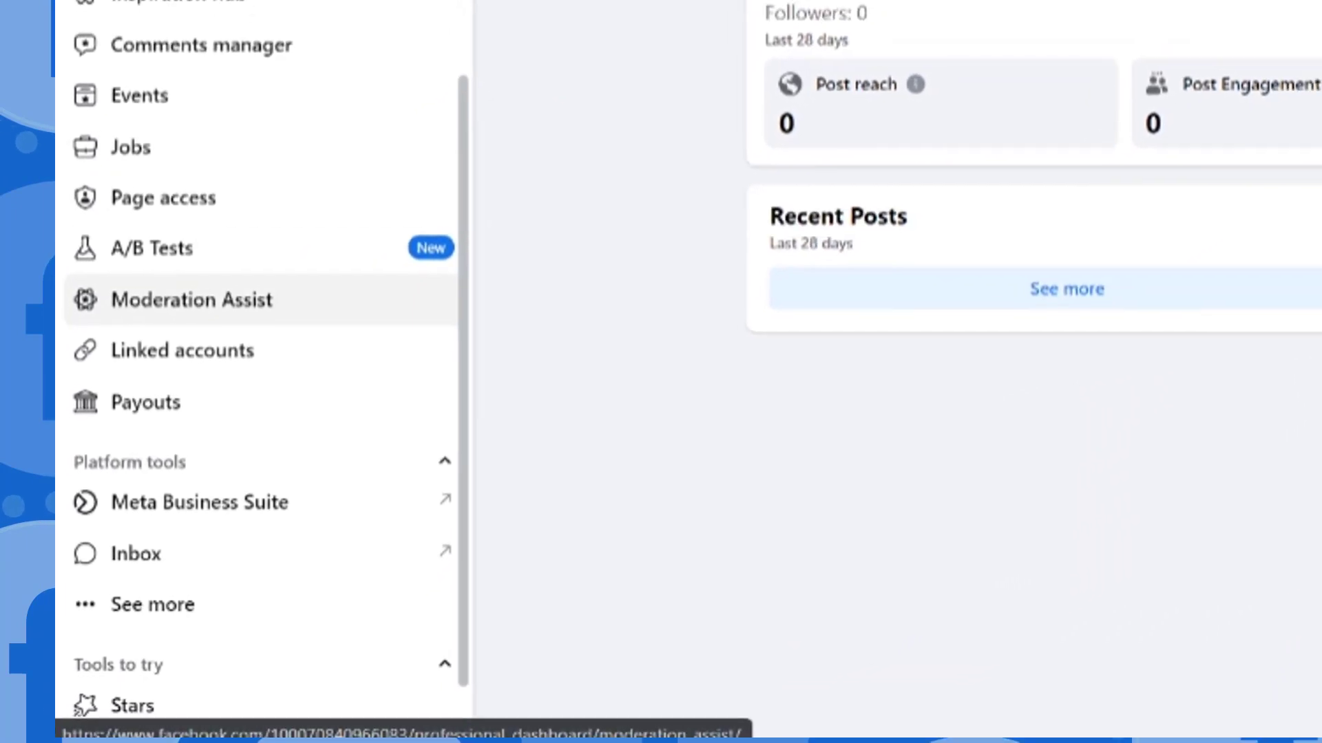
{"action": "left_click", "coordinate": [199, 287]}
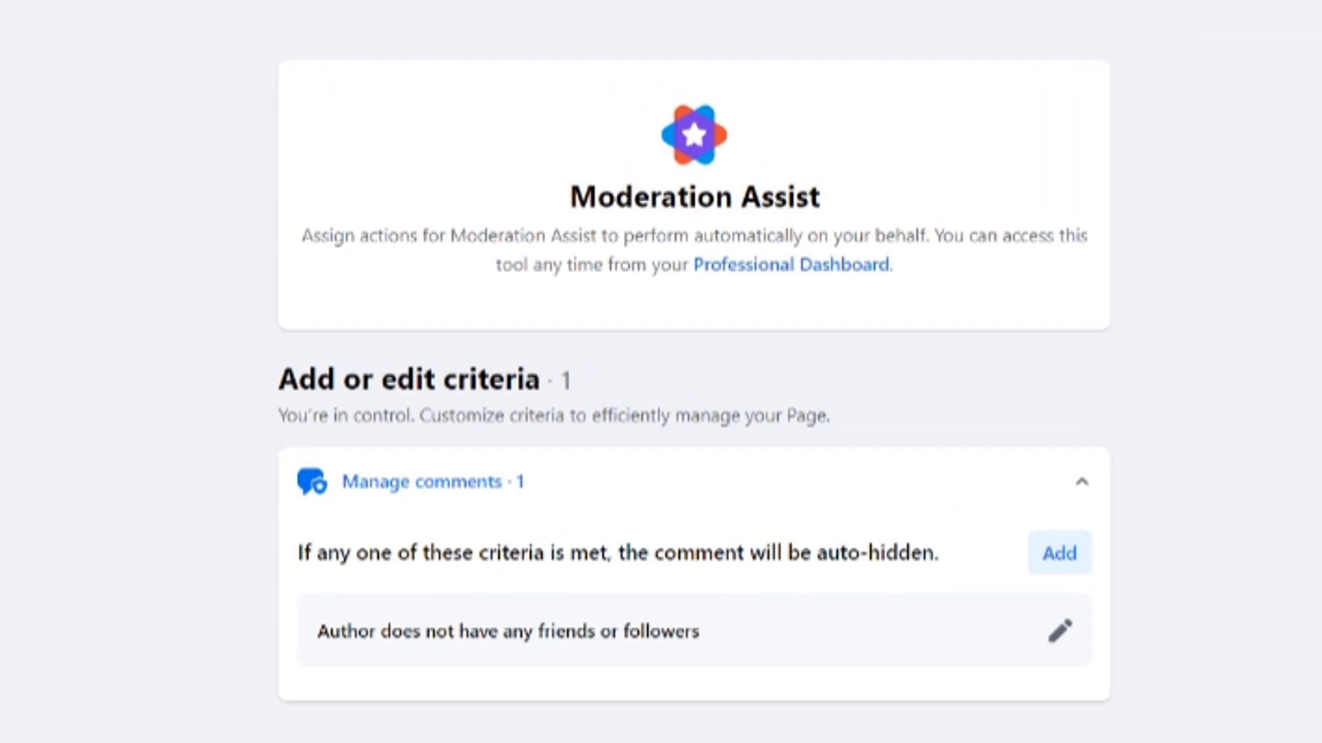
{"action": "left_click", "coordinate": [1060, 630]}
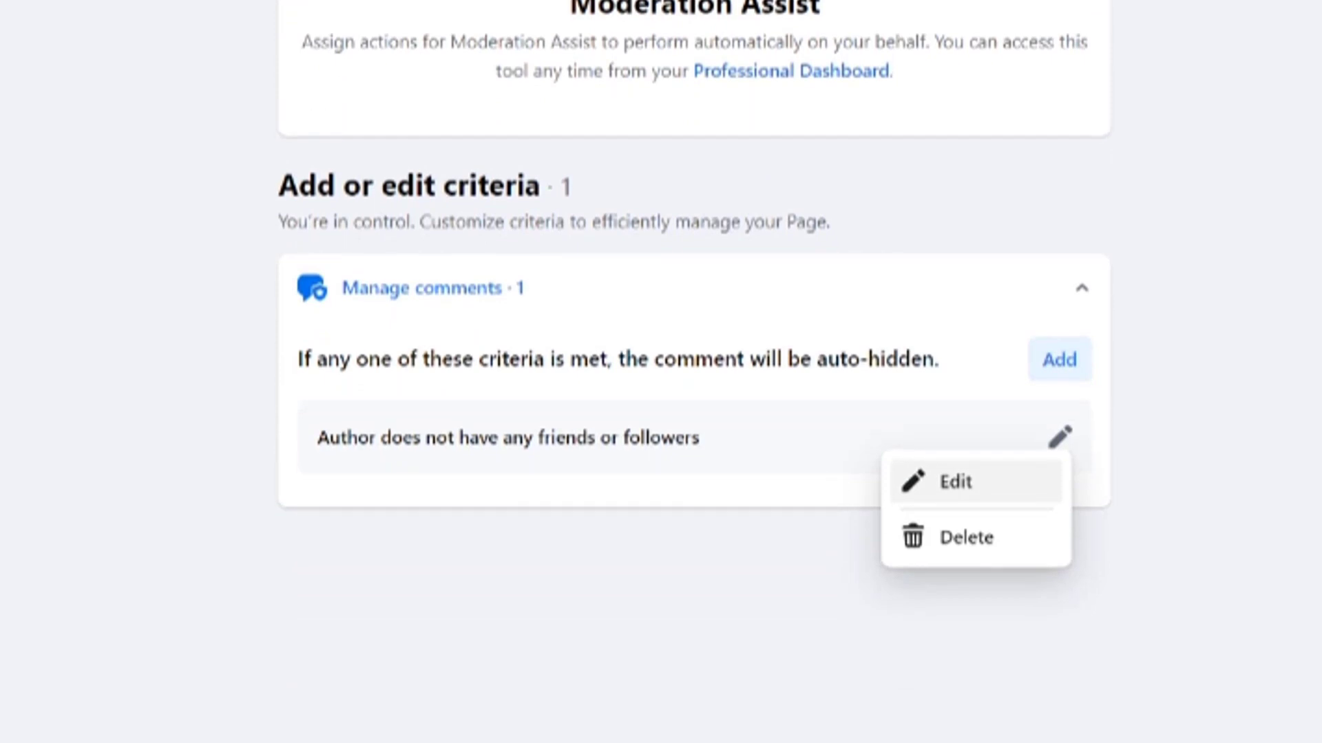
{"action": "left_click", "coordinate": [978, 497]}
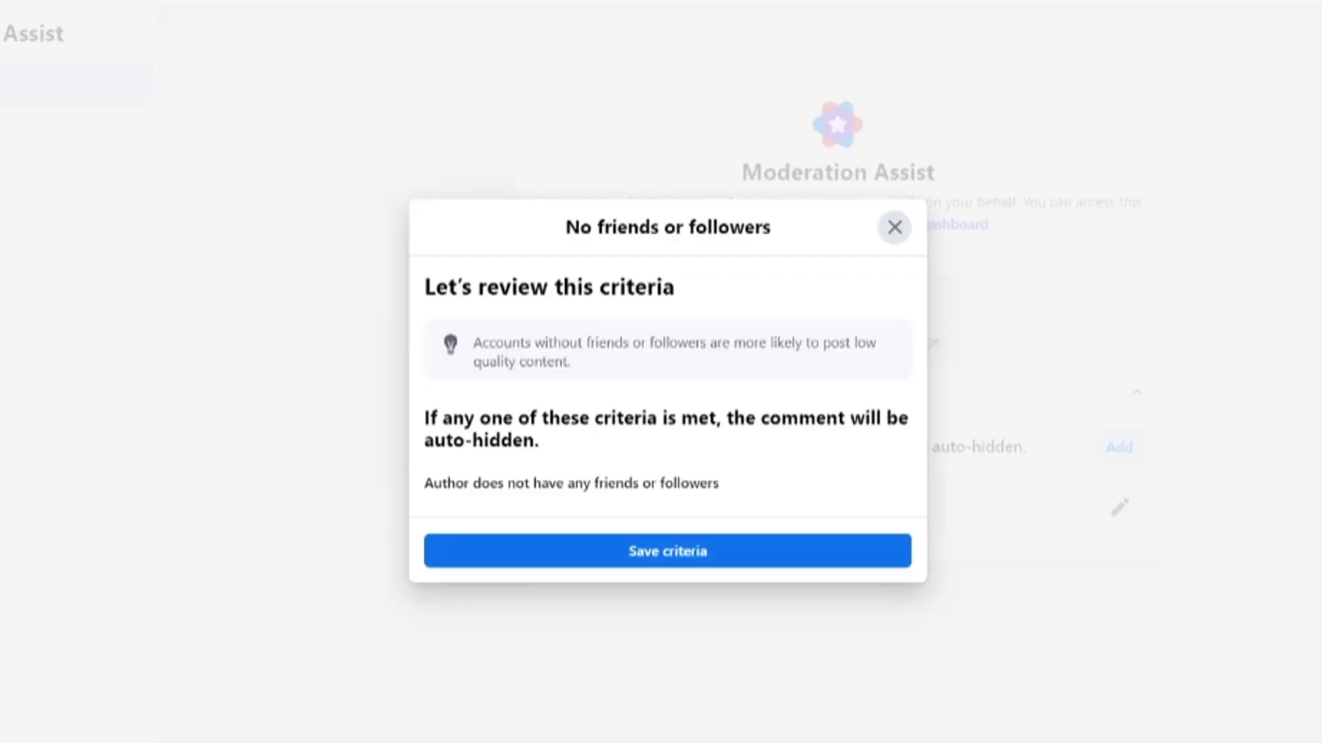
{"action": "key", "text": "Return"}
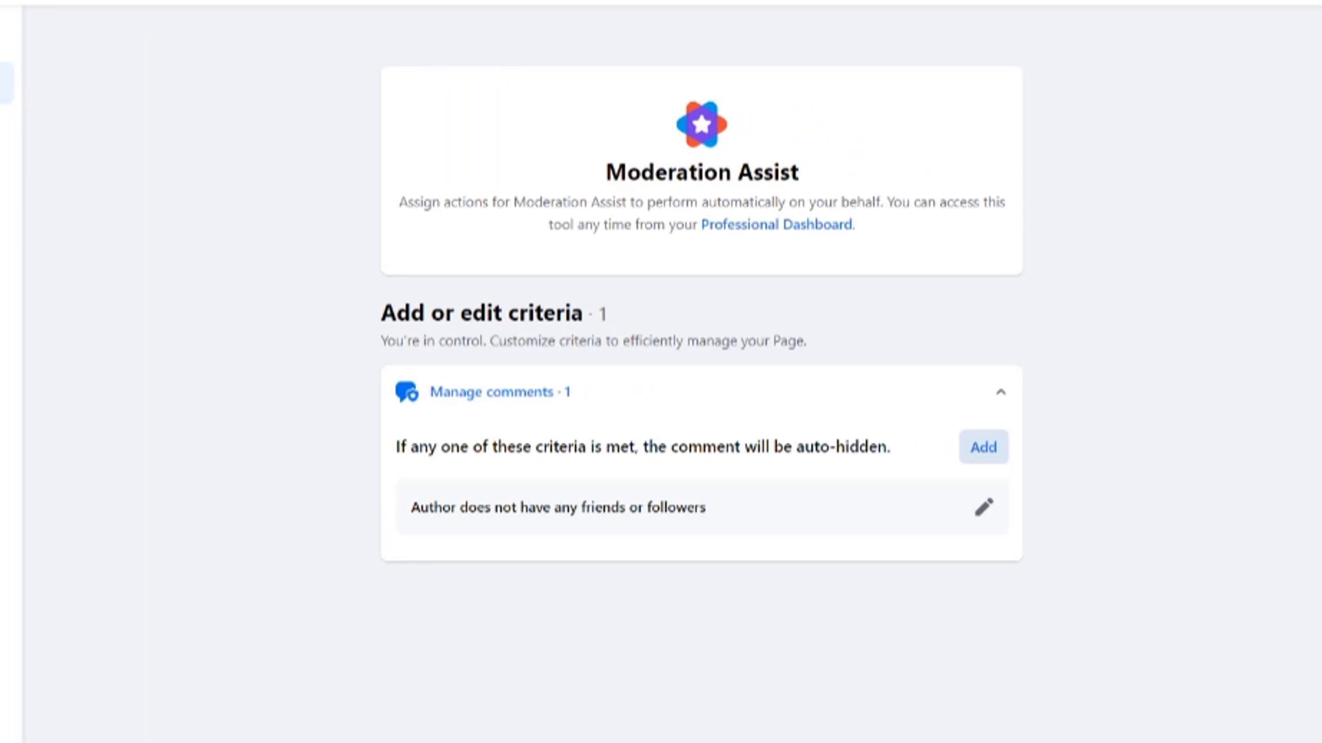
Add the New account criterion, hiding comments from accounts one week old or less.
{"action": "left_click", "coordinate": [983, 446]}
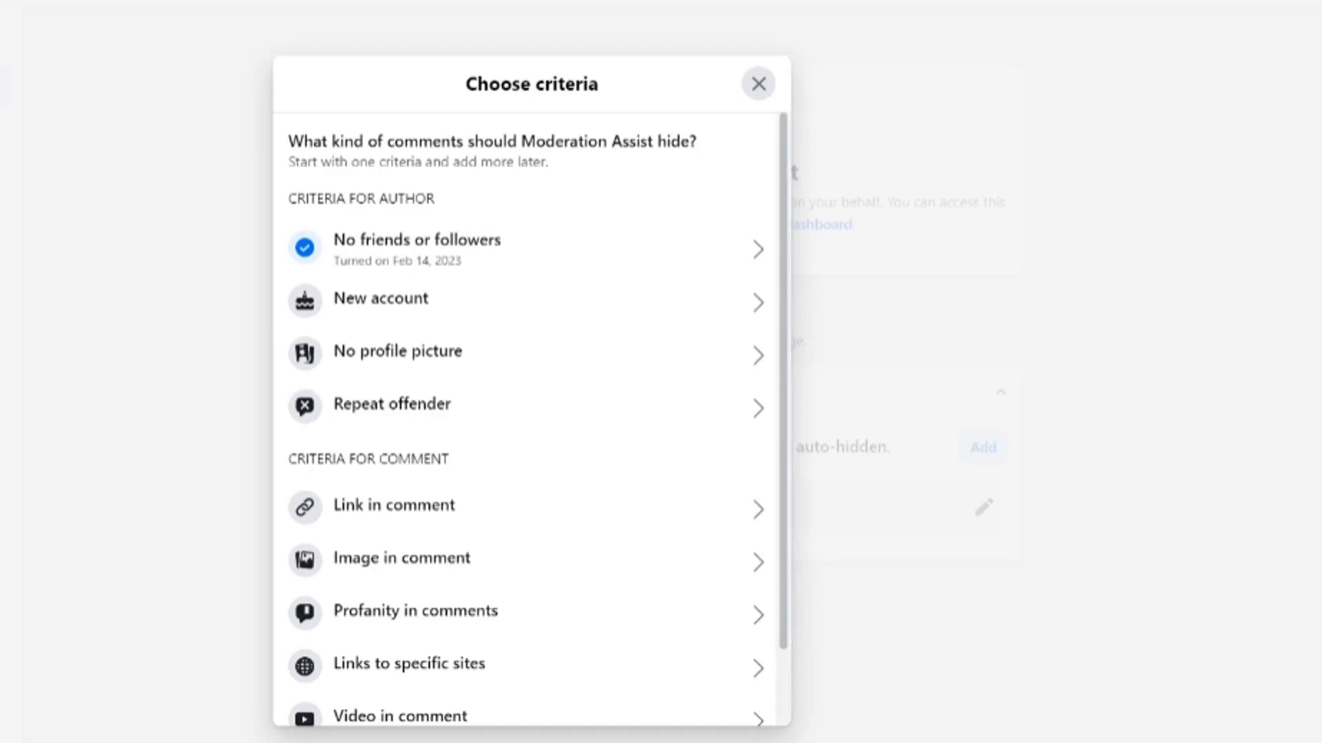
{"action": "scroll", "coordinate": [531, 413], "scroll_direction": "down", "scroll_amount": 2}
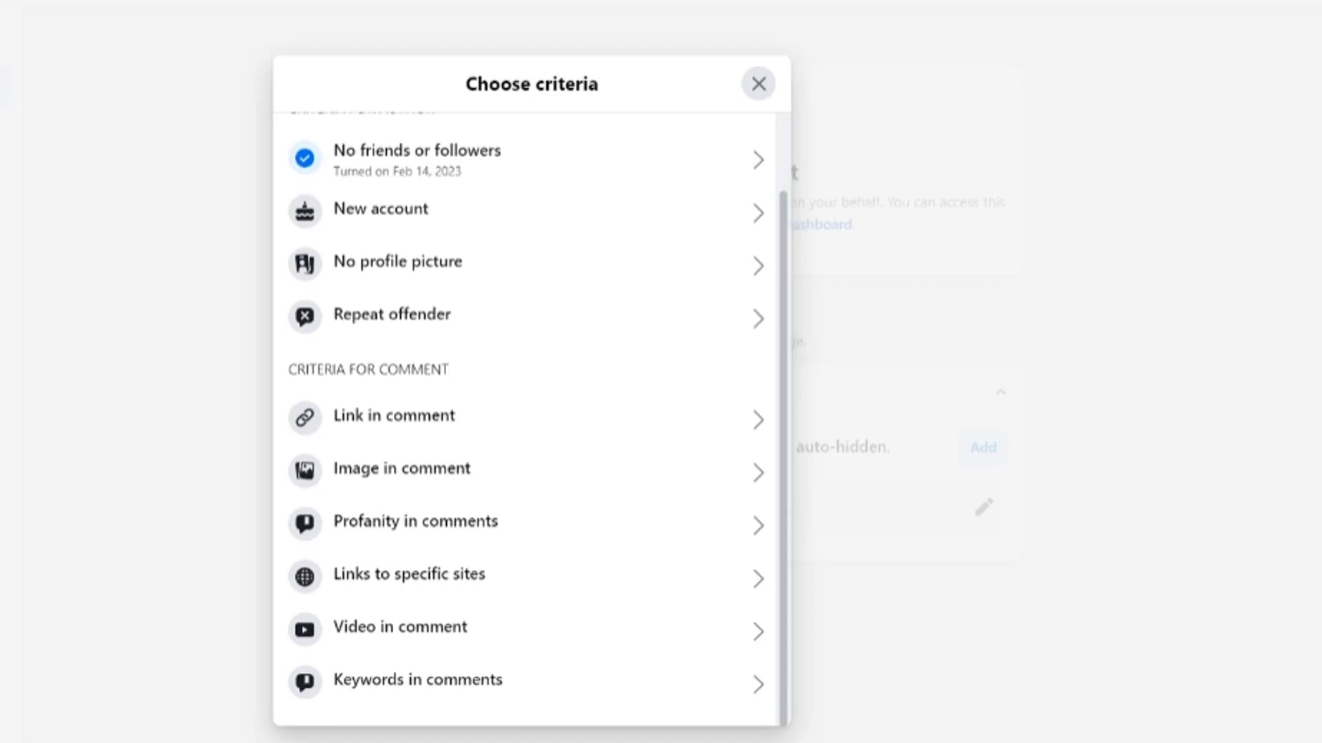
{"action": "left_click", "coordinate": [523, 210]}
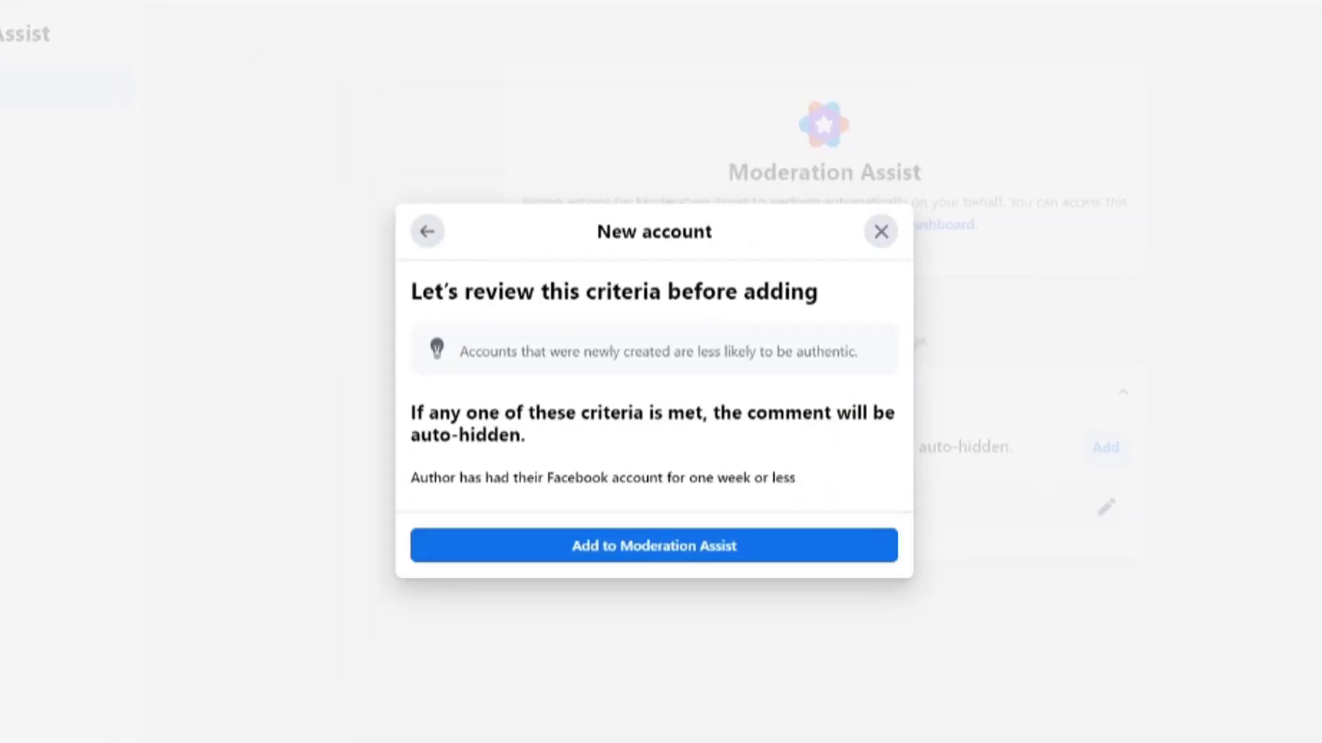
{"action": "left_click", "coordinate": [654, 545]}
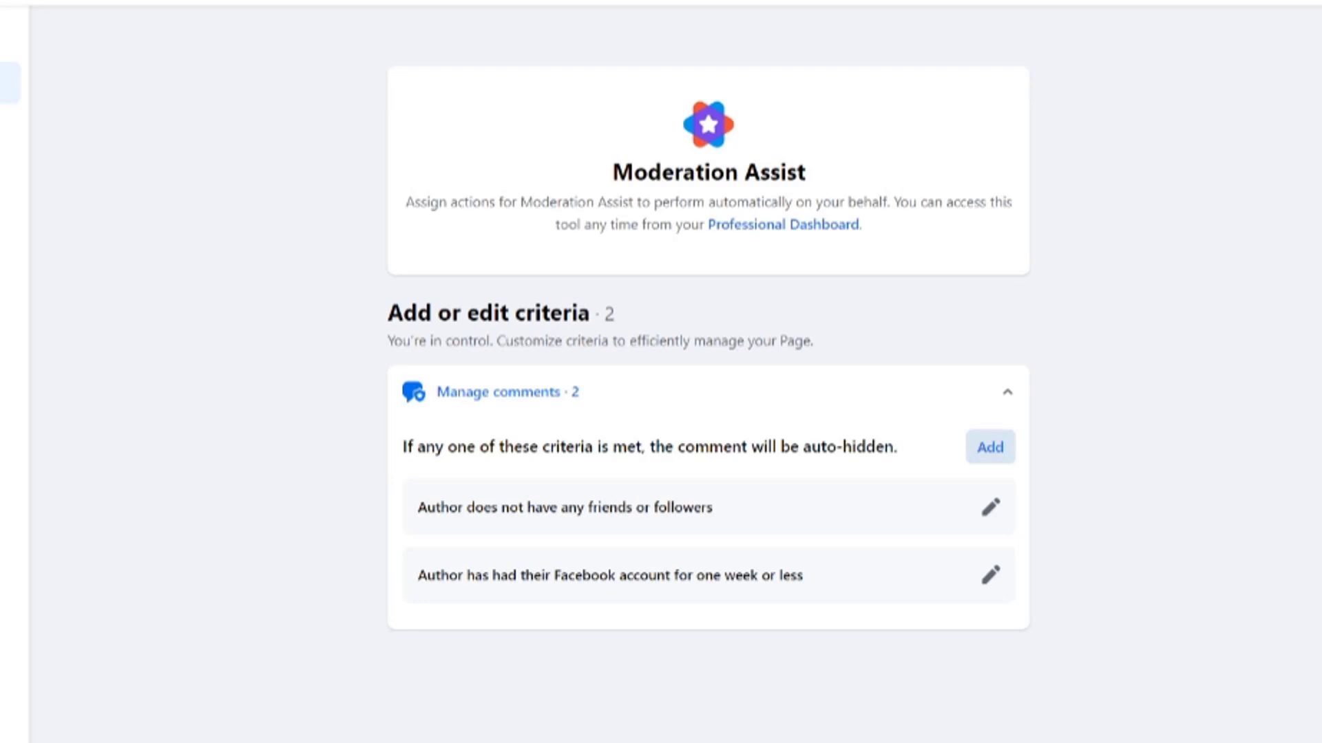
Add the No profile picture and Repeat offender criteria to Moderation Assist.
{"action": "left_click", "coordinate": [990, 447]}
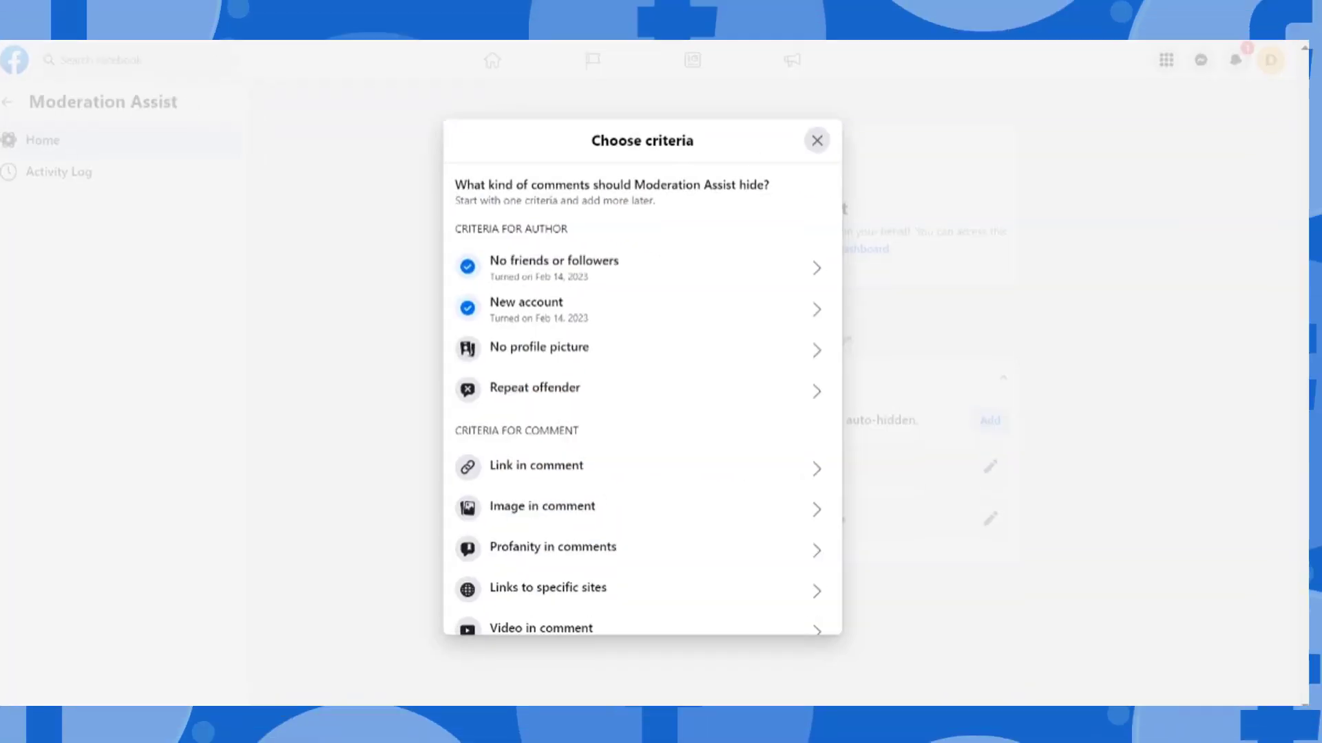
{"action": "left_click", "coordinate": [651, 350]}
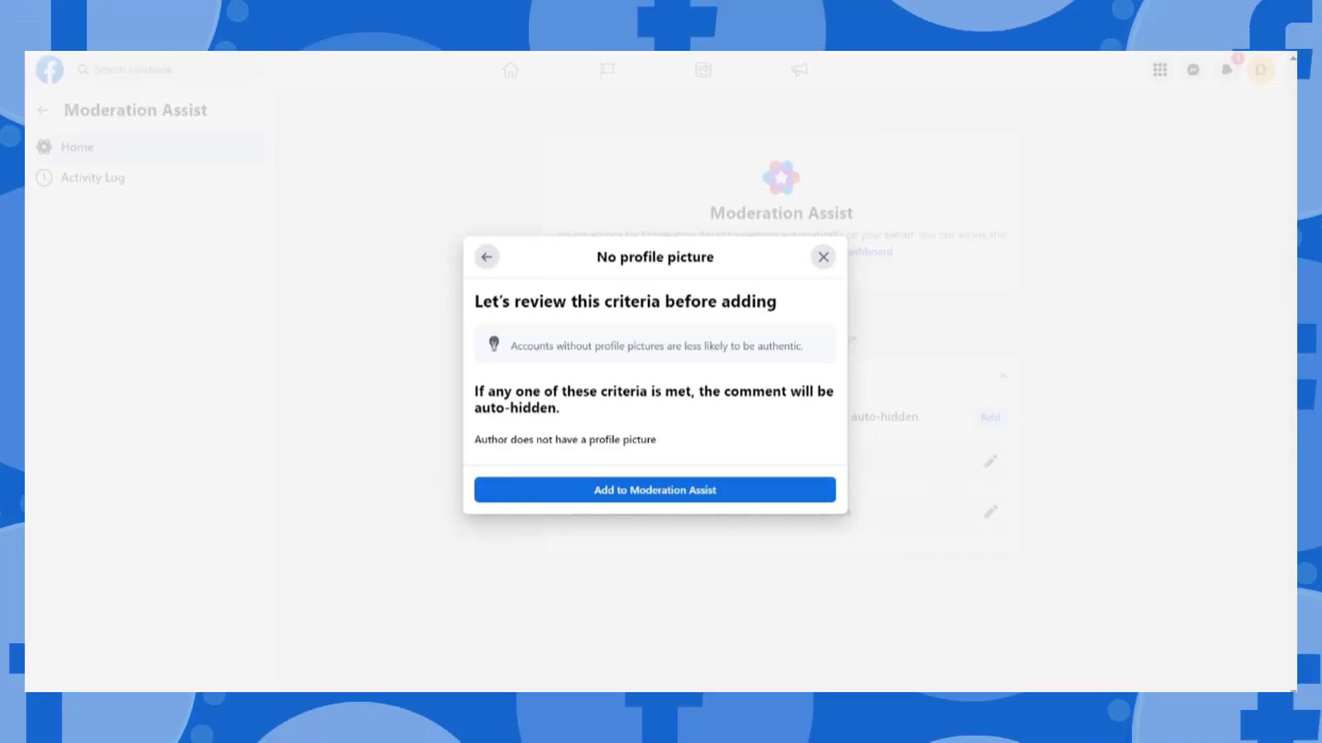
{"action": "left_click", "coordinate": [655, 489]}
{"action": "left_click", "coordinate": [990, 416]}
{"action": "left_click", "coordinate": [590, 386]}
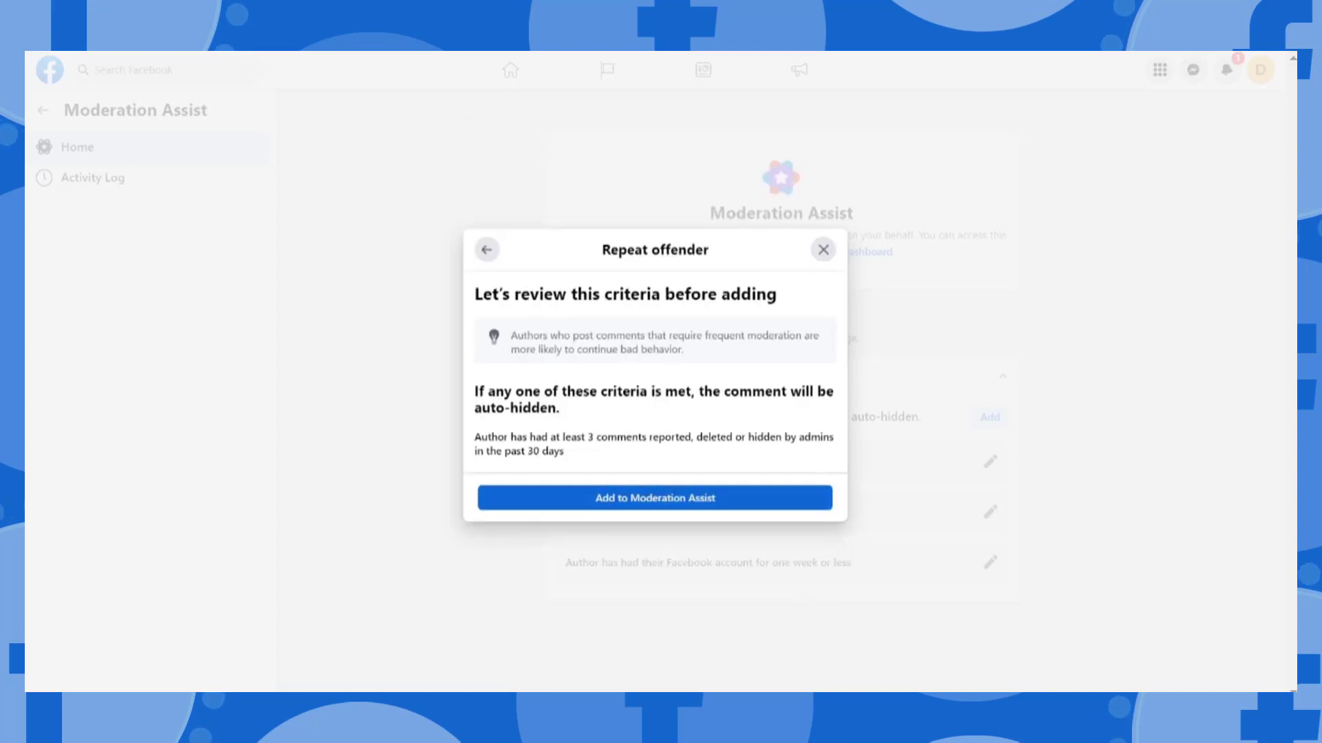
{"action": "left_click", "coordinate": [655, 497]}
Add the Link in comment, Image in comment and Profanity in comments criteria.
{"action": "left_click", "coordinate": [989, 416]}
{"action": "left_click", "coordinate": [590, 393]}
{"action": "left_click", "coordinate": [655, 494]}
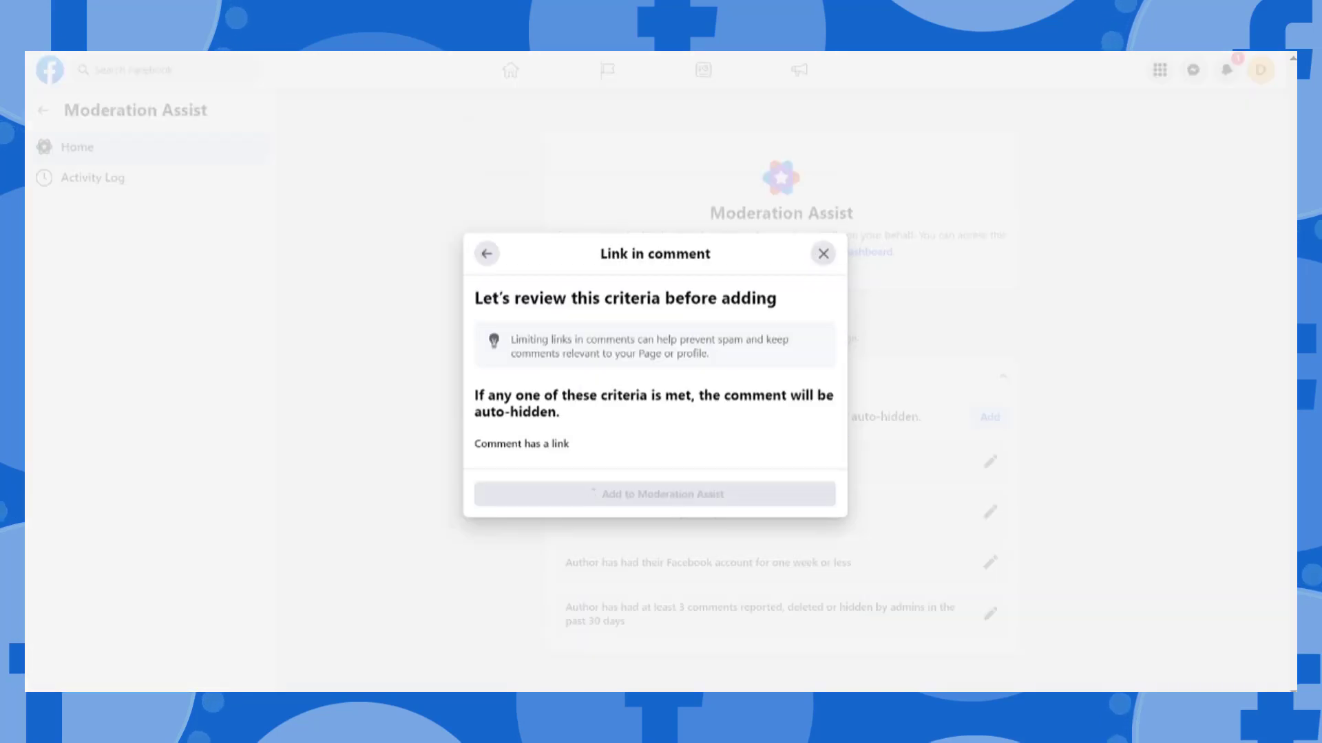
{"action": "left_click", "coordinate": [989, 364]}
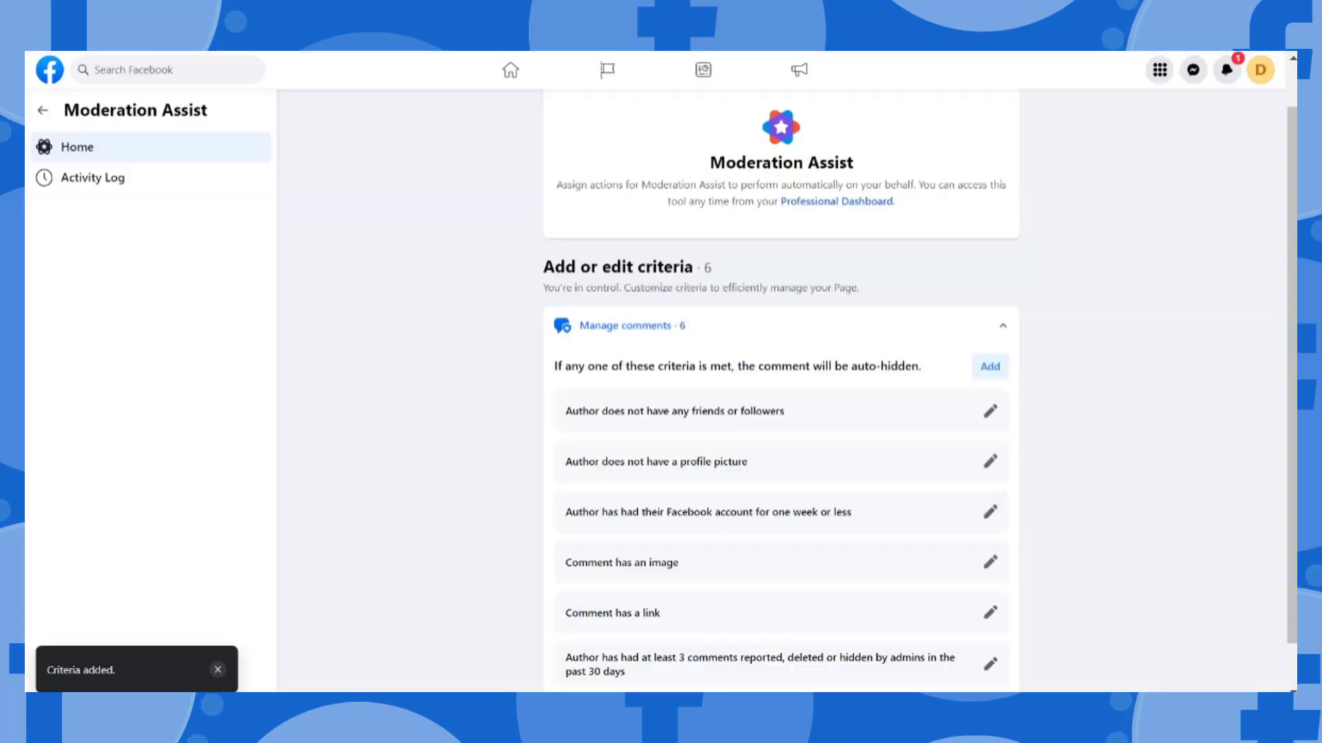
{"action": "left_click", "coordinate": [990, 365]}
{"action": "left_click", "coordinate": [590, 472]}
{"action": "left_click", "coordinate": [655, 493]}
{"action": "left_click", "coordinate": [988, 363]}
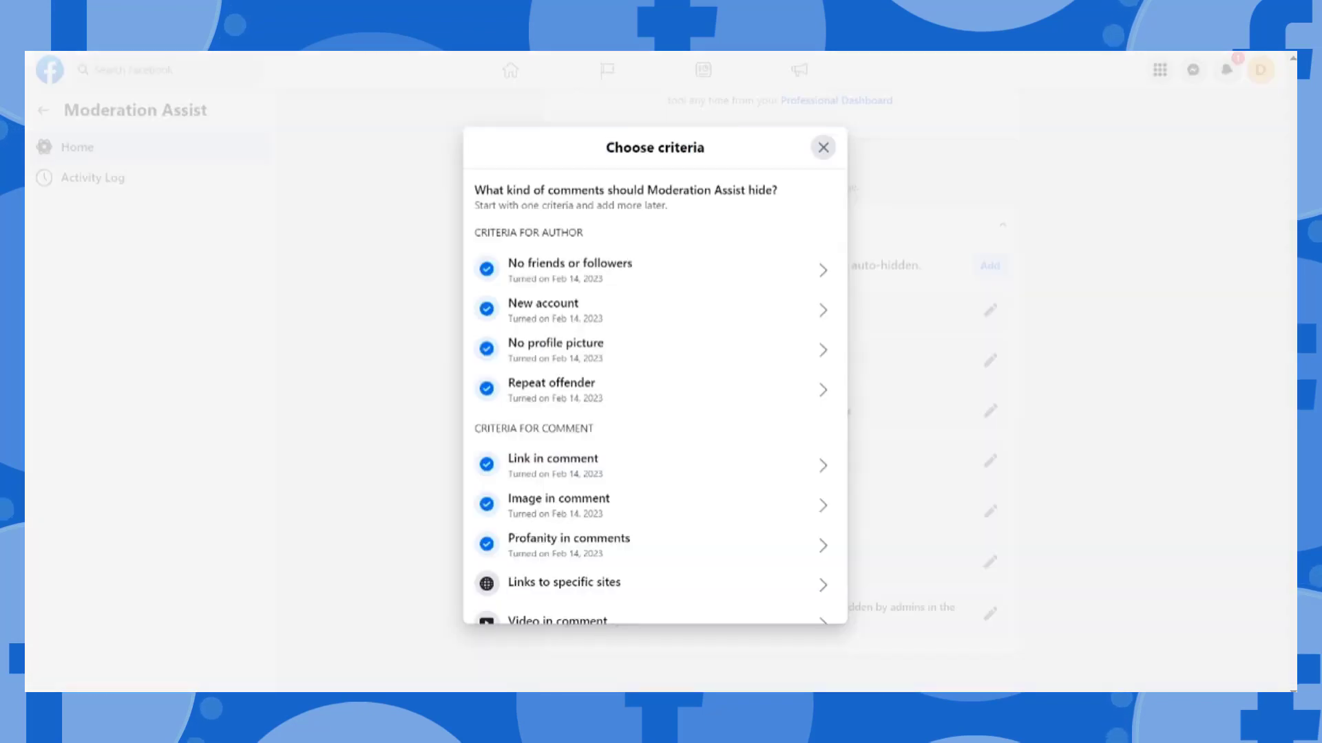
{"action": "scroll", "coordinate": [654, 454], "scroll_direction": "down", "scroll_amount": 1}
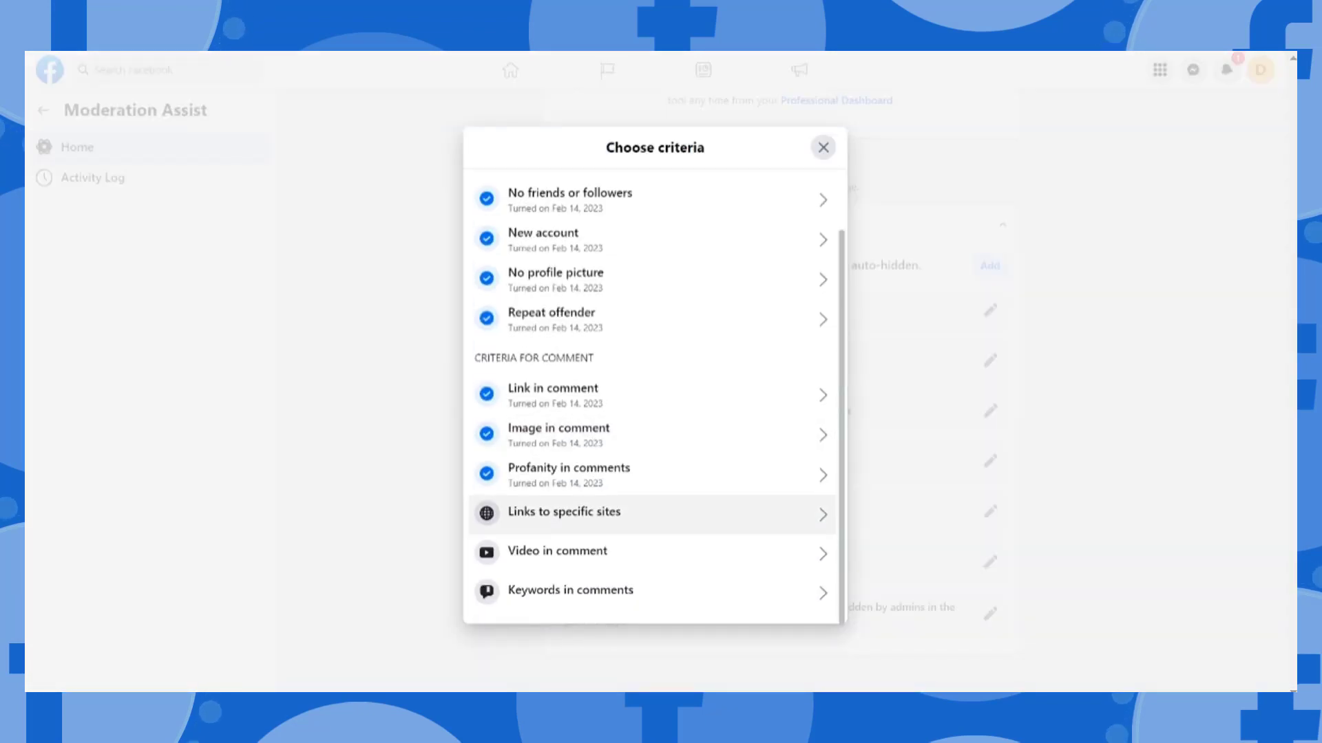
{"action": "left_click", "coordinate": [592, 514]}
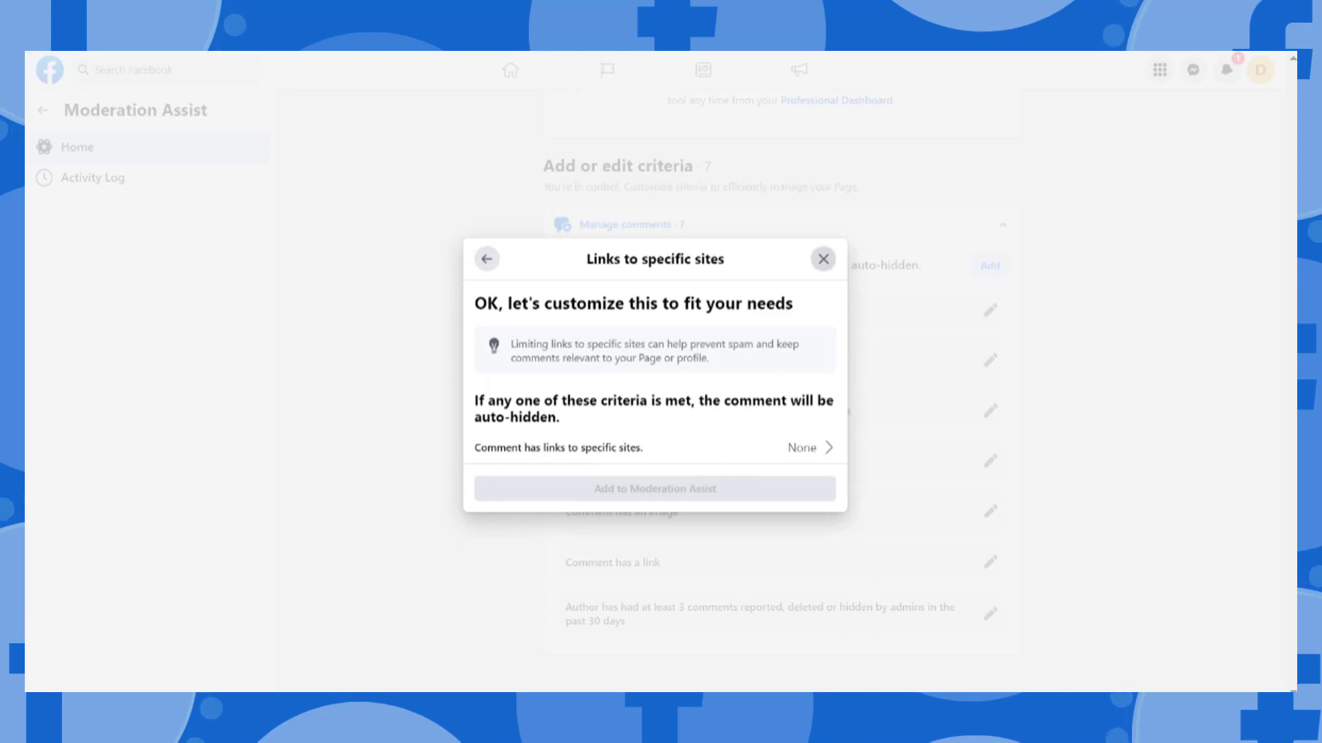
{"action": "left_click", "coordinate": [806, 448]}
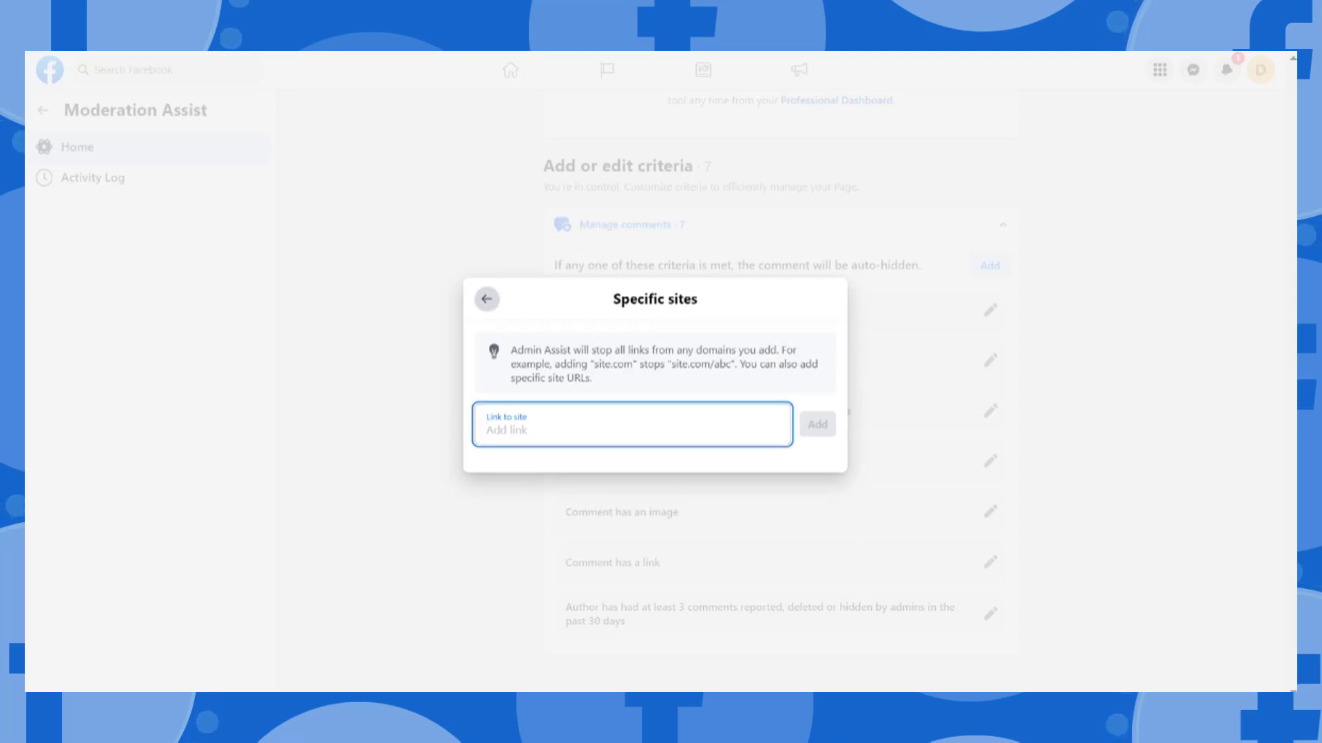
{"action": "left_click", "coordinate": [486, 299]}
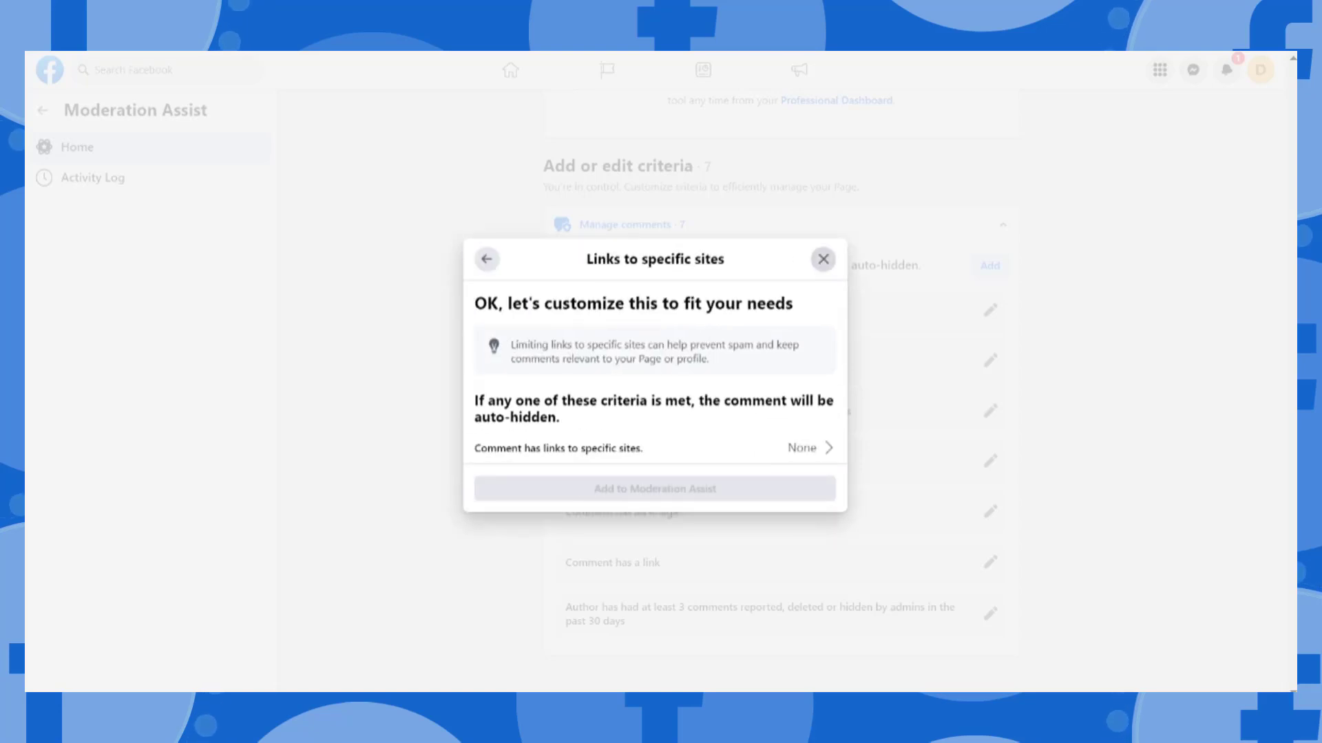
{"action": "left_click", "coordinate": [486, 259]}
{"action": "left_click", "coordinate": [990, 265]}
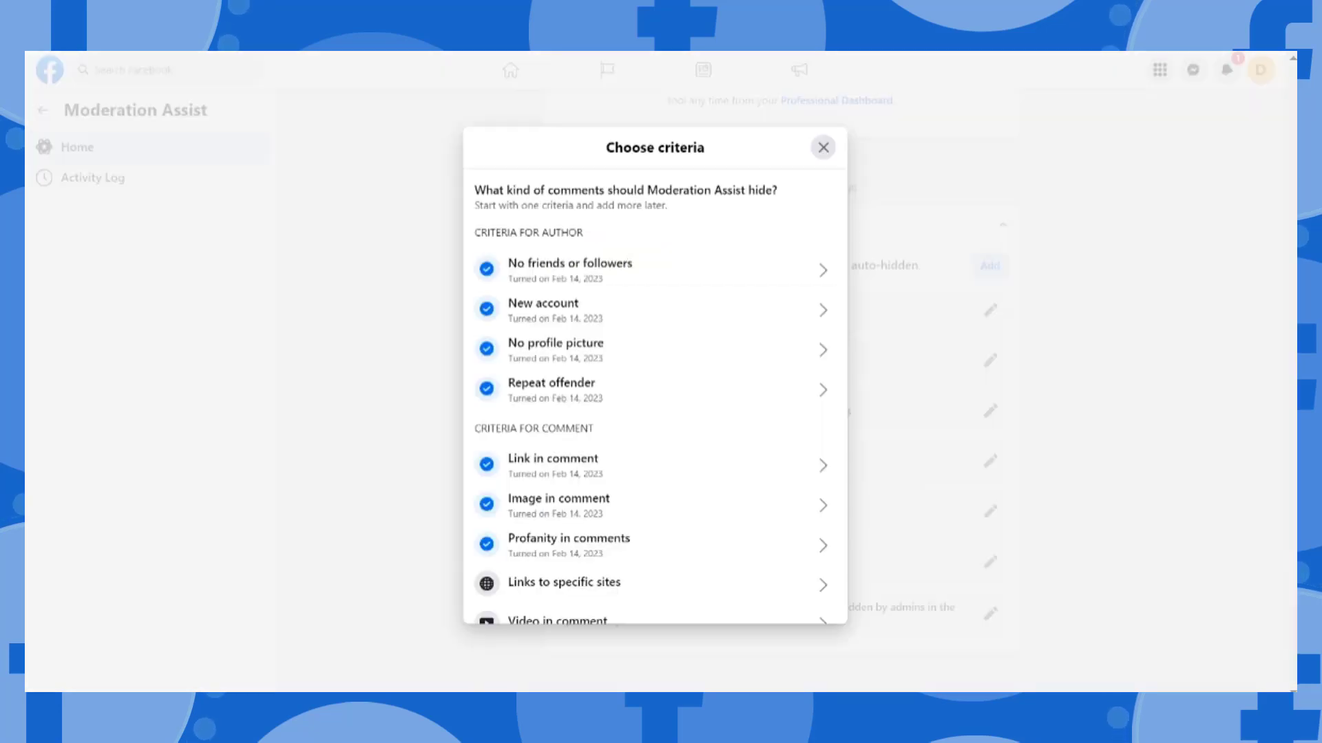
{"action": "scroll", "coordinate": [654, 413], "scroll_direction": "down", "scroll_amount": 1}
Open the Keywords in comments criterion and review its keyword entry.
{"action": "left_click", "coordinate": [570, 592]}
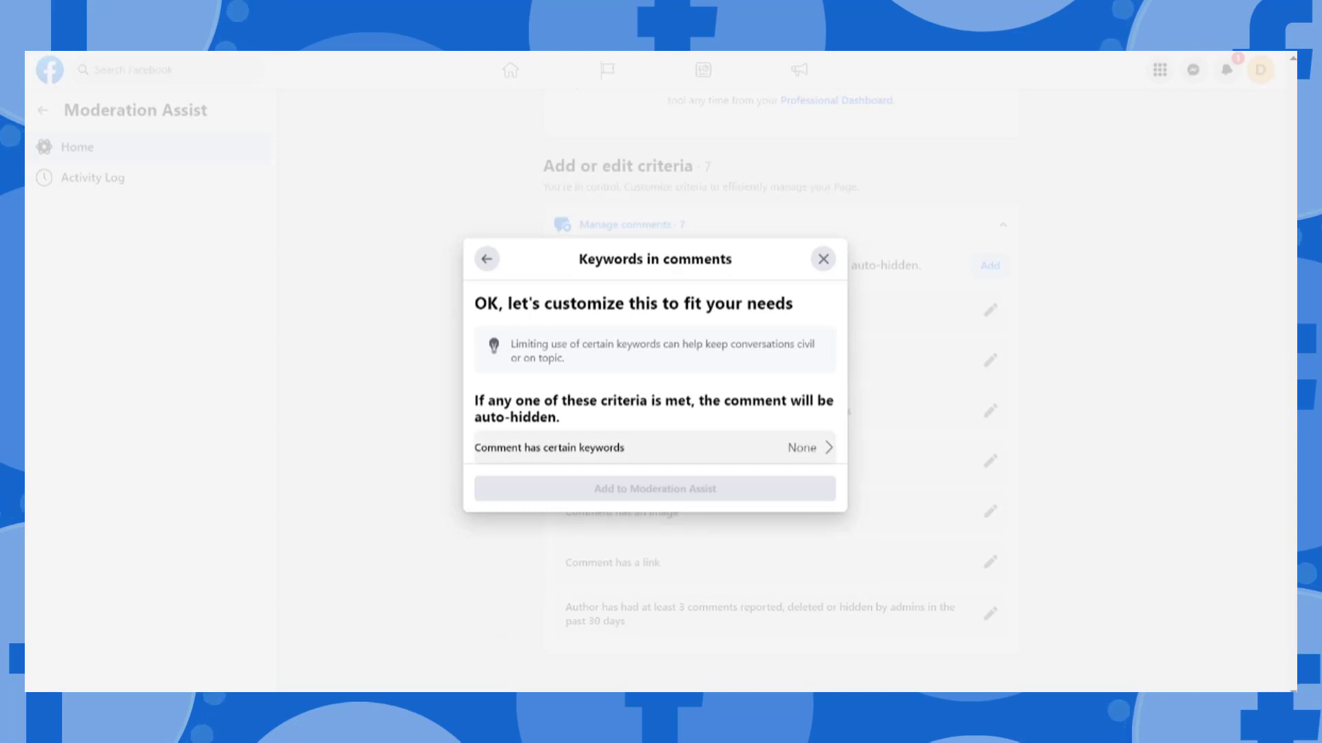
{"action": "left_click", "coordinate": [654, 448]}
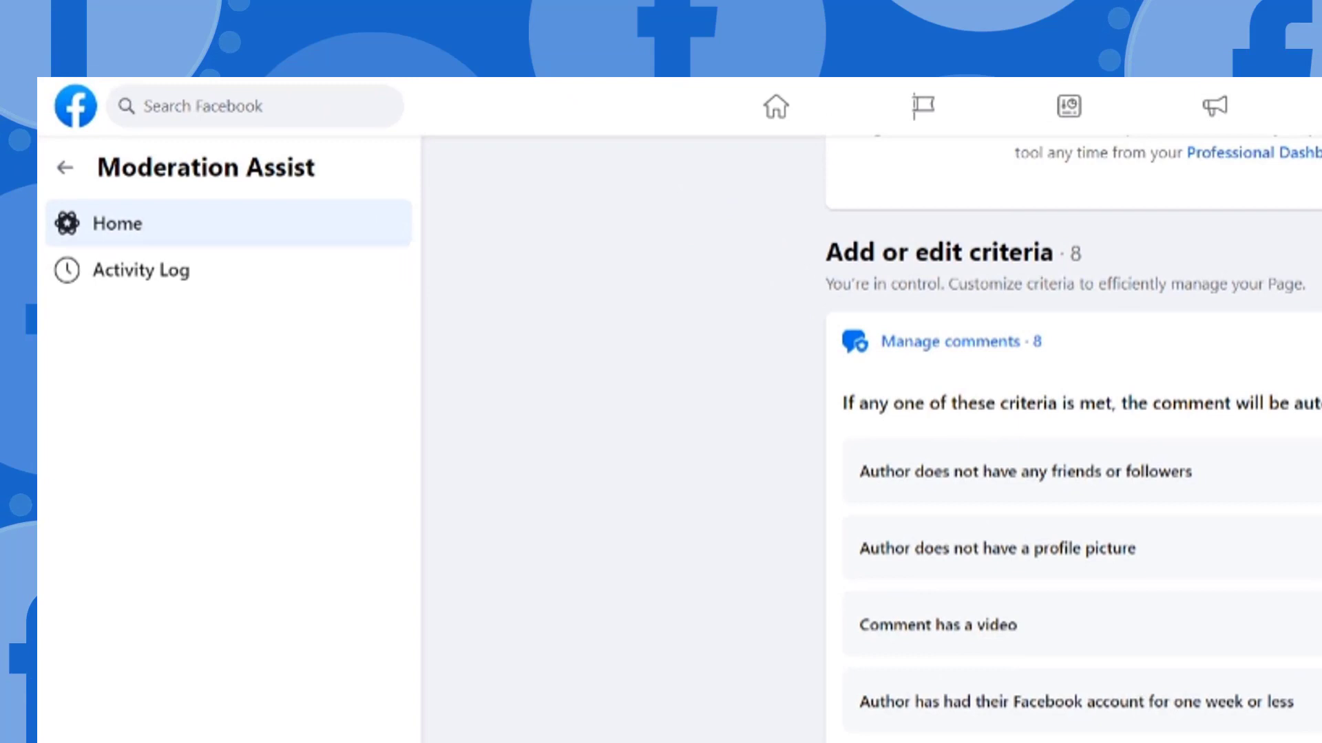
Show the Moderation Assist Activity Log from the left sidebar.
{"action": "scroll", "coordinate": [1074, 523], "scroll_direction": "down", "scroll_amount": 1}
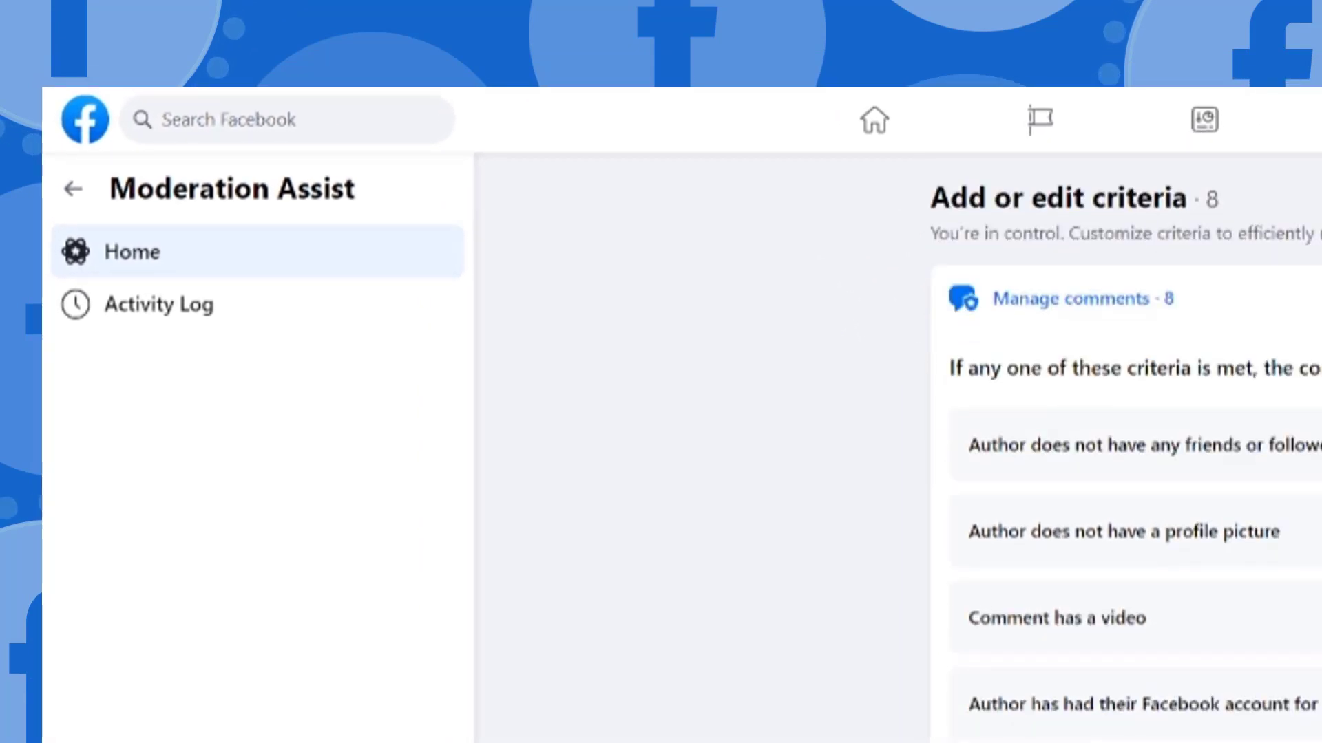
{"action": "scroll", "coordinate": [1125, 482], "scroll_direction": "up", "scroll_amount": 4}
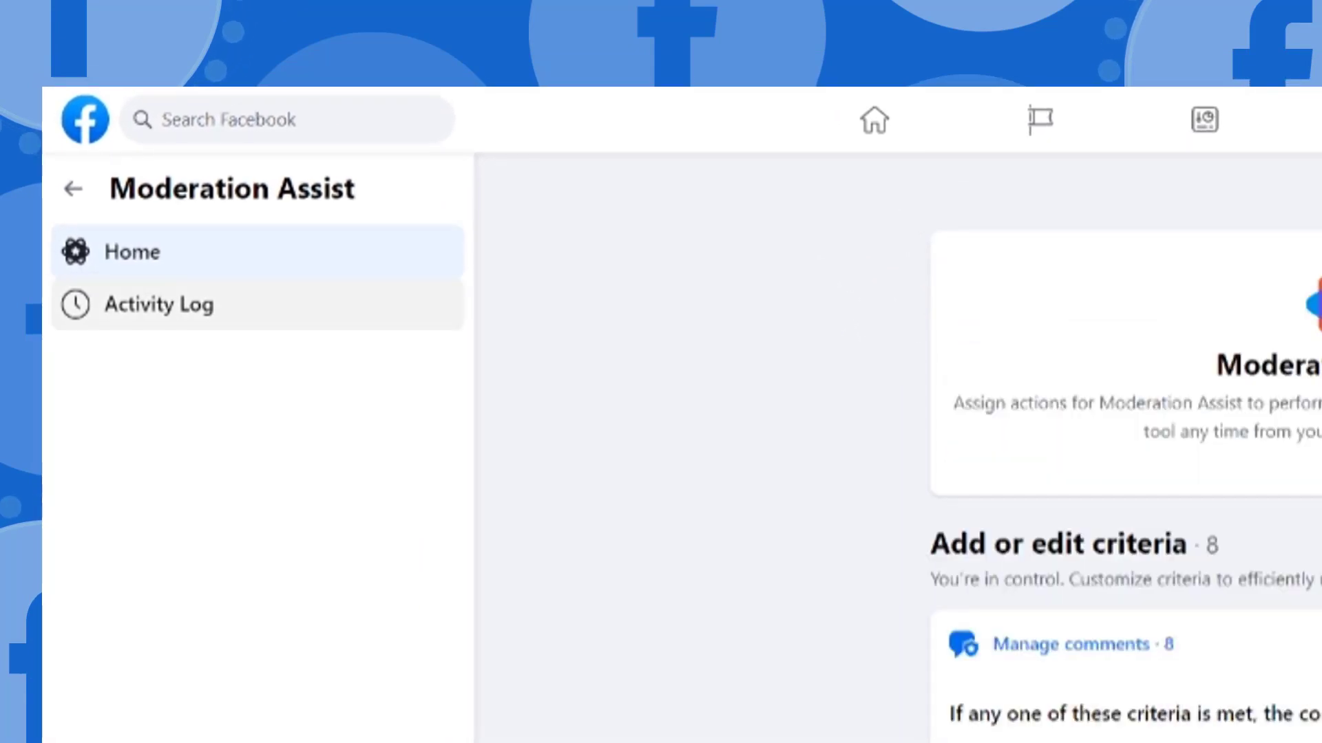
{"action": "left_click", "coordinate": [158, 304]}
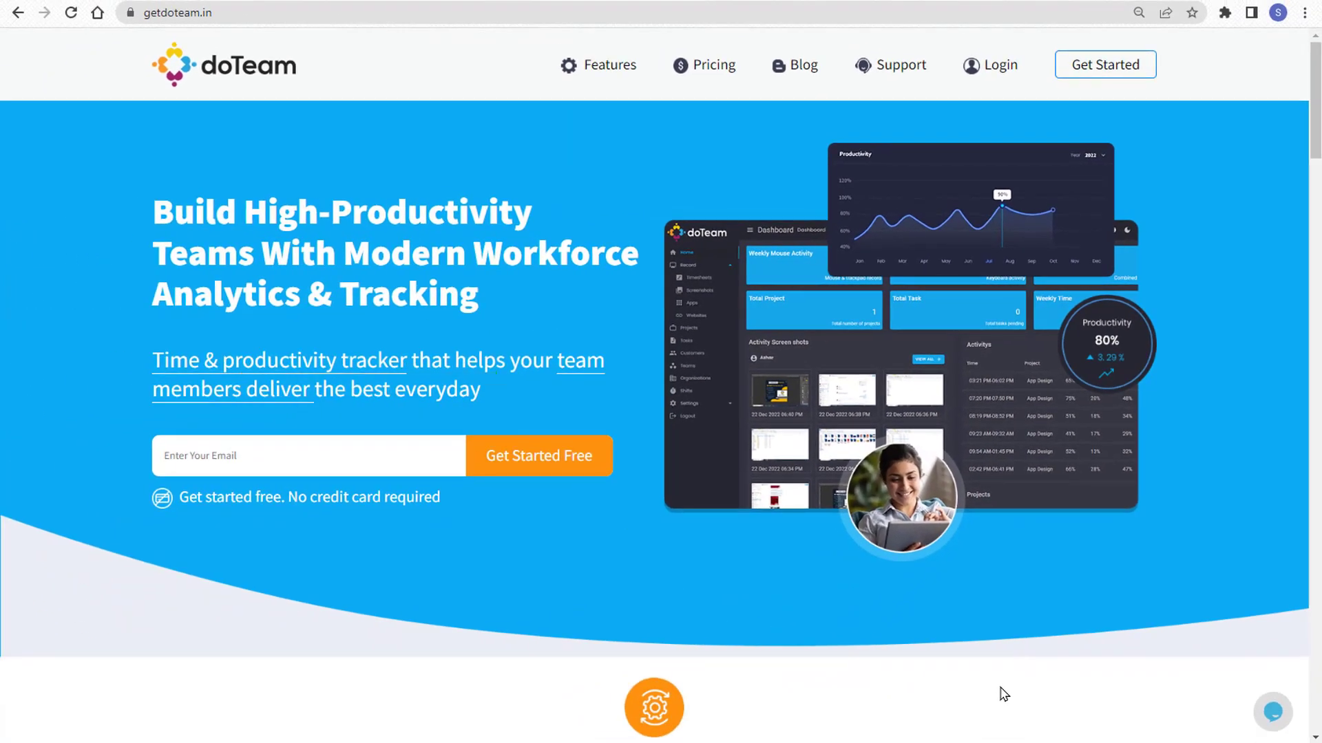
{"action": "scroll", "coordinate": [1232, 222], "scroll_direction": "down", "scroll_amount": 9}
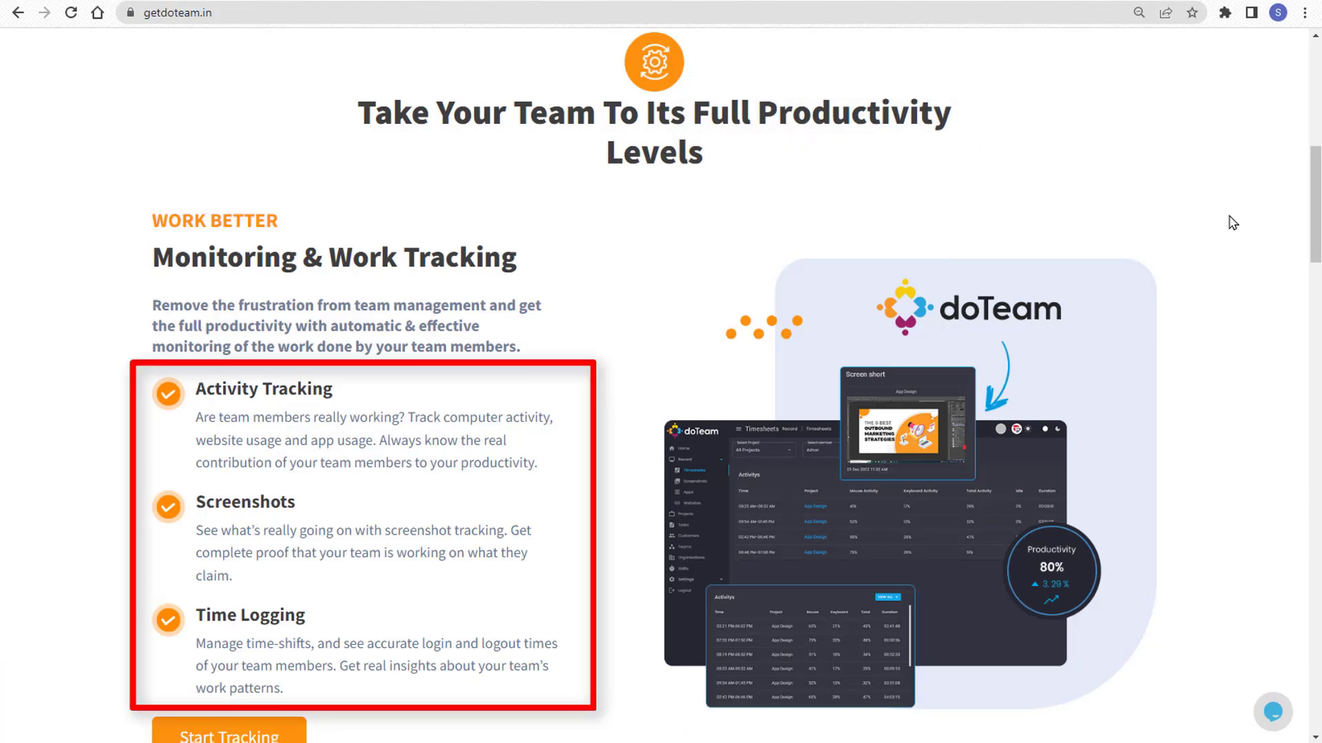
{"action": "scroll", "coordinate": [137, 645], "scroll_direction": "down", "scroll_amount": 20}
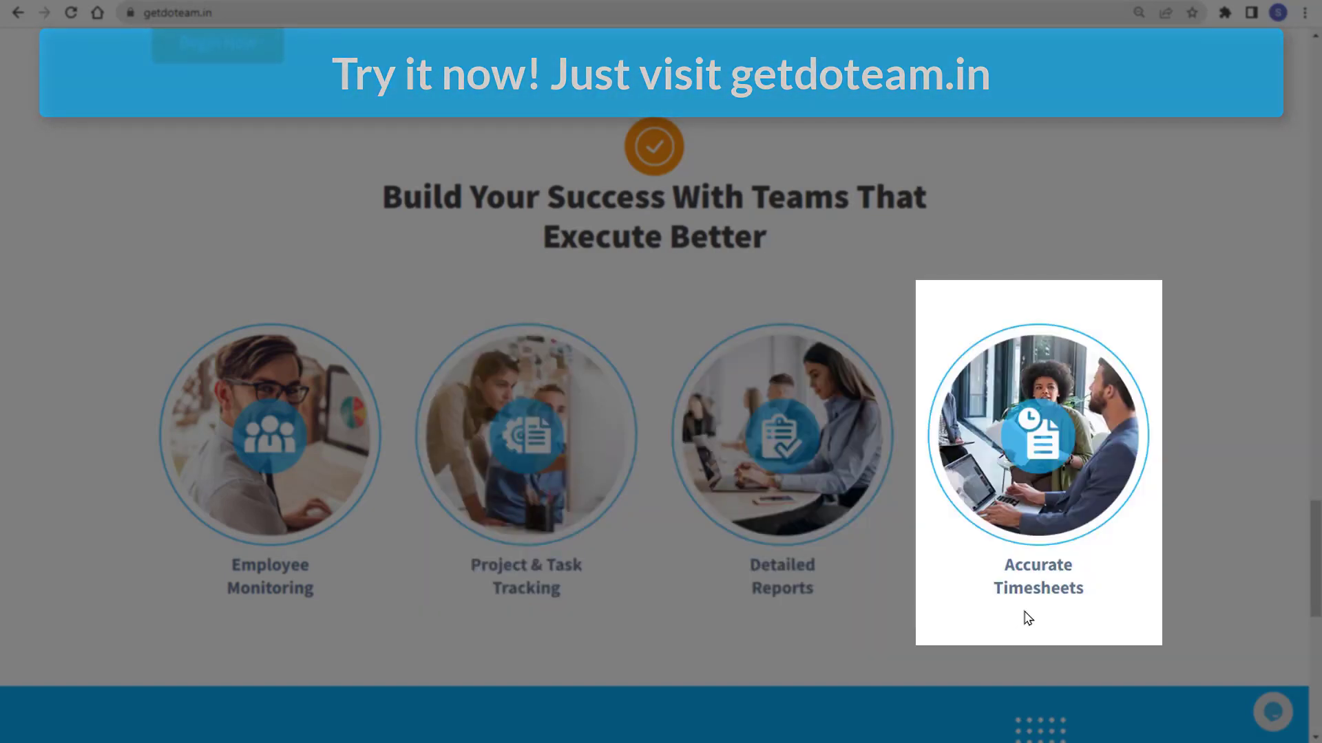
{"action": "left_click", "coordinate": [1046, 614]}
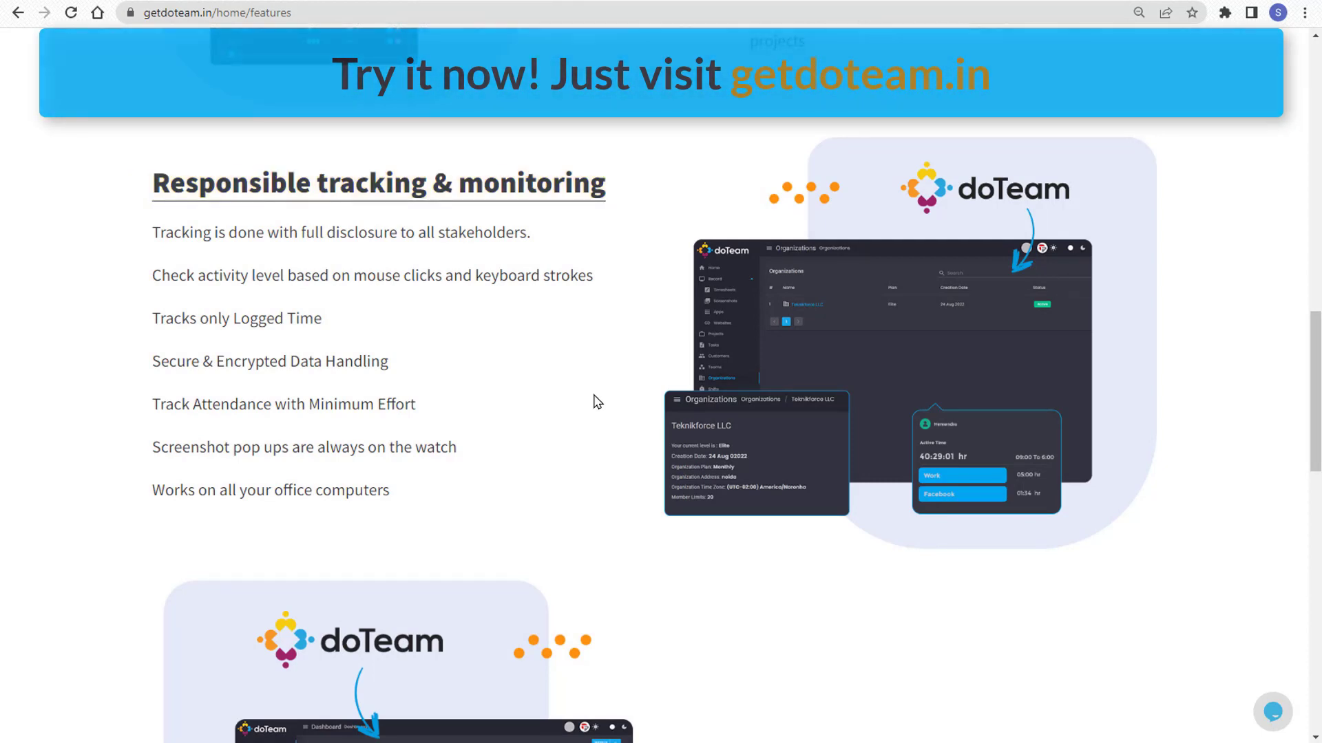
{"action": "scroll", "coordinate": [597, 402], "scroll_direction": "down", "scroll_amount": 6}
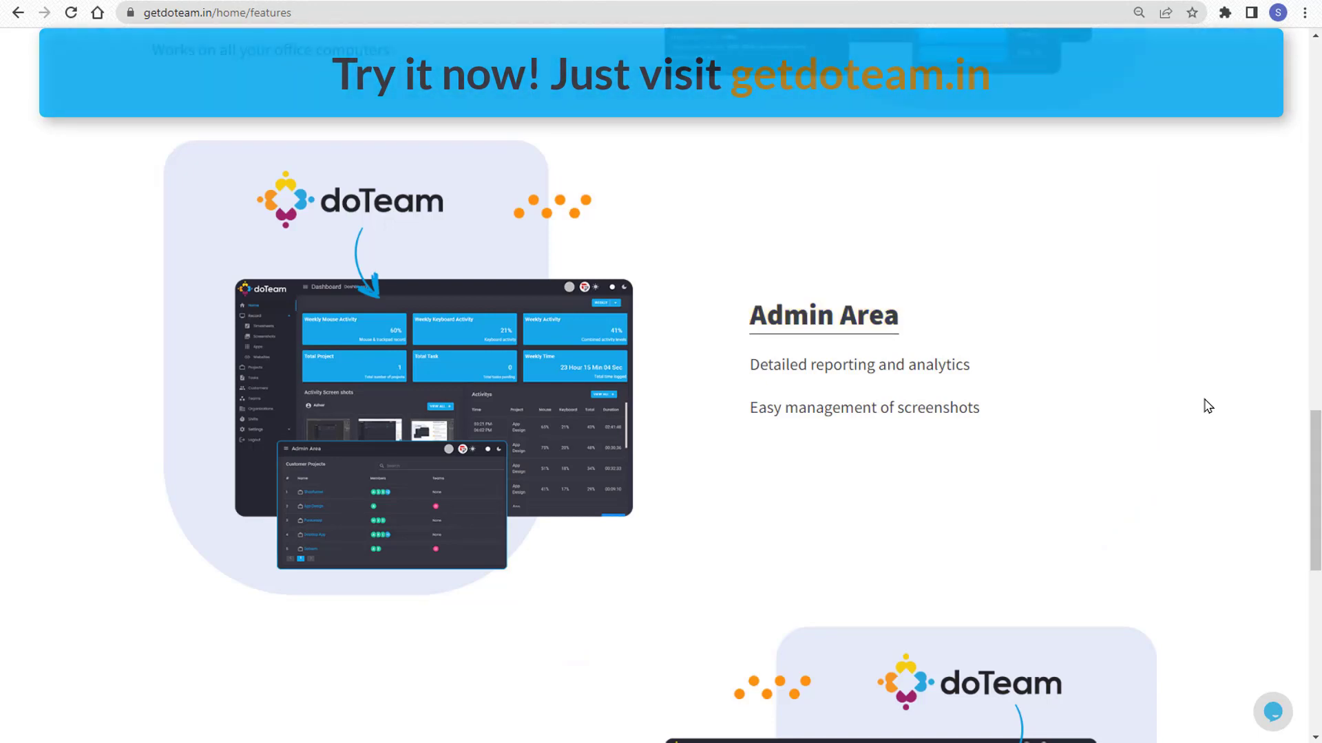
{"action": "scroll", "coordinate": [1208, 406], "scroll_direction": "down", "scroll_amount": 6}
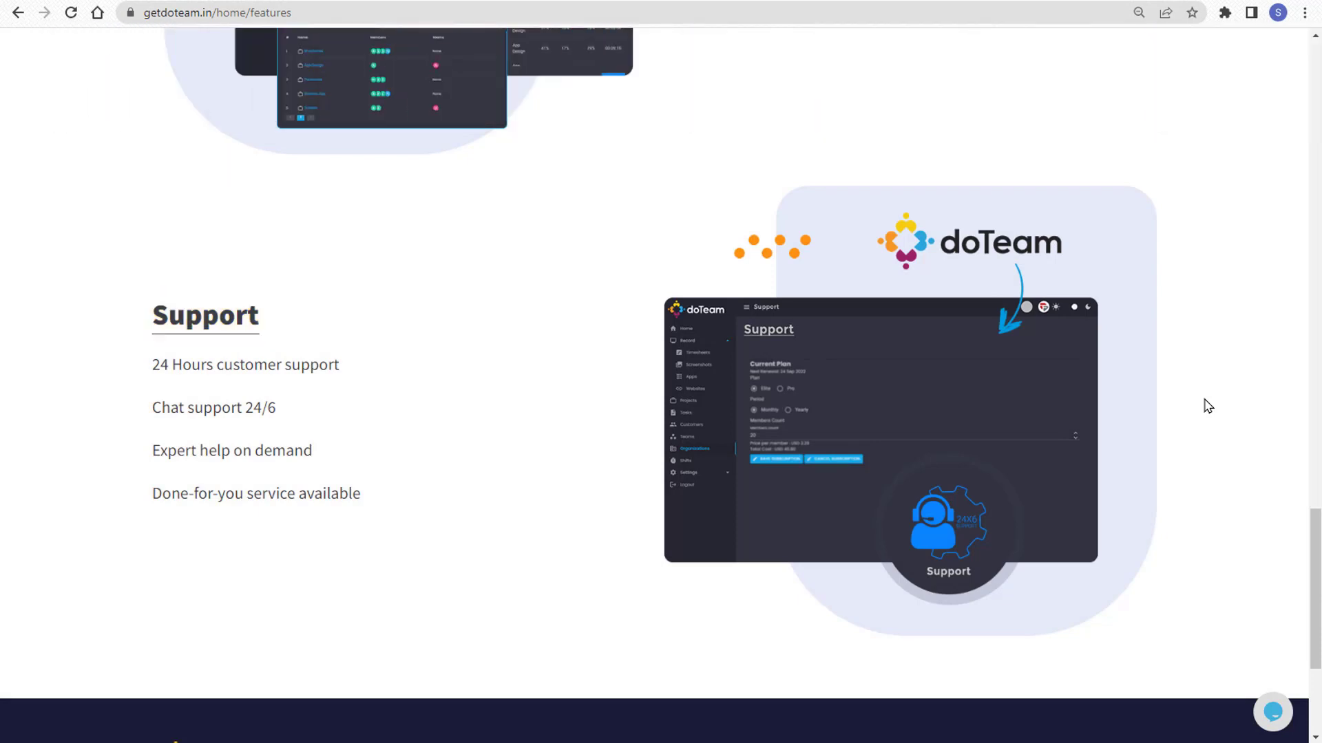
{"action": "key", "text": "alt+Left"}
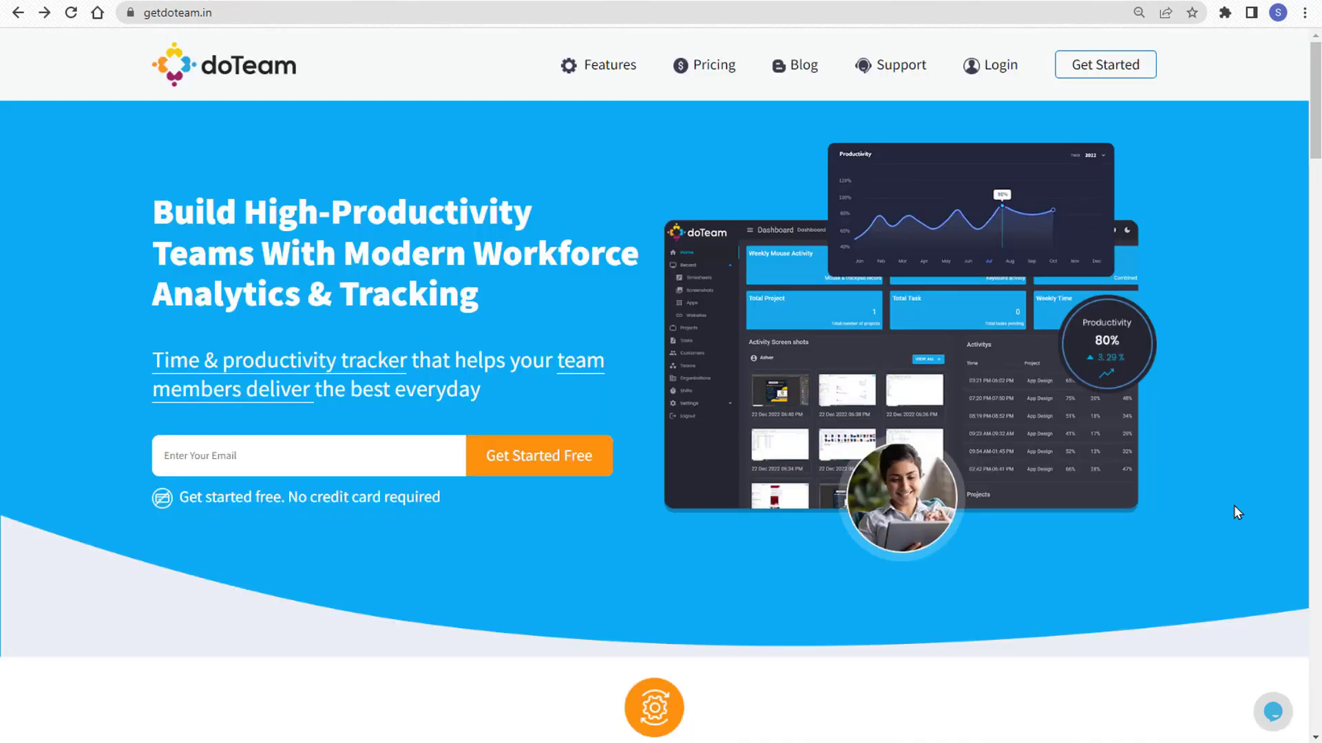